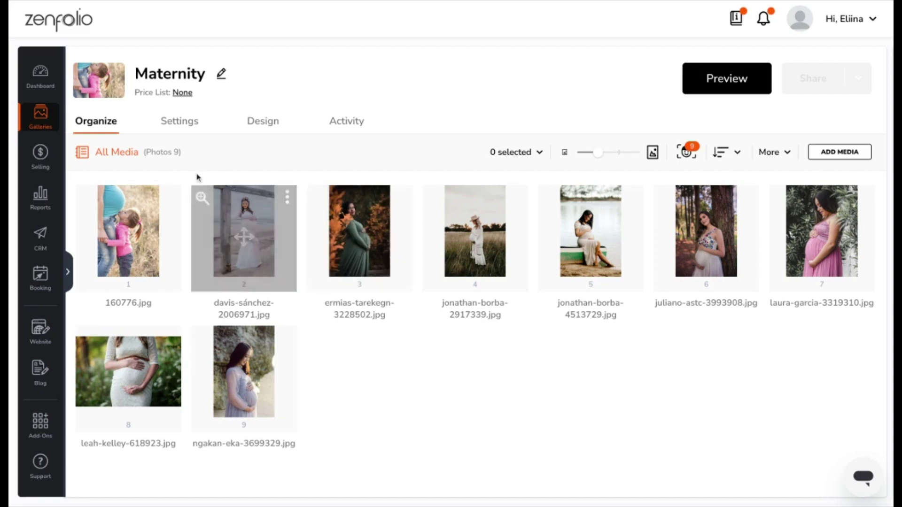
Open the Maternity gallery's Settings and go to its Digital Downloads section.
left_click(175, 129)
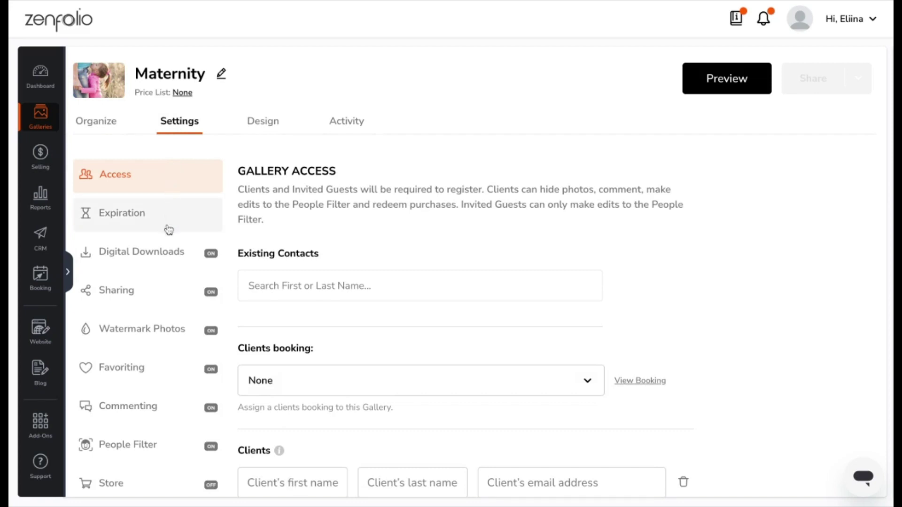
left_click(168, 258)
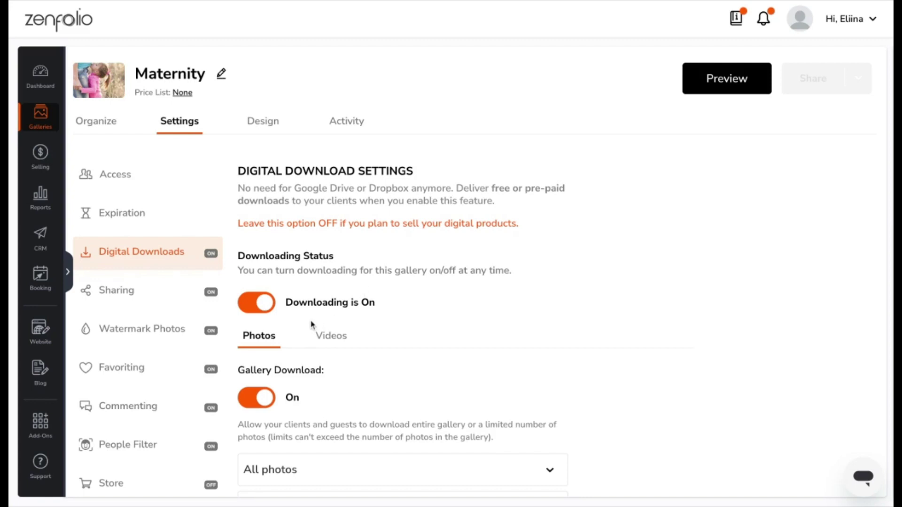
Turn gallery Downloading off and back on, then bring up the video download options.
left_click(263, 306)
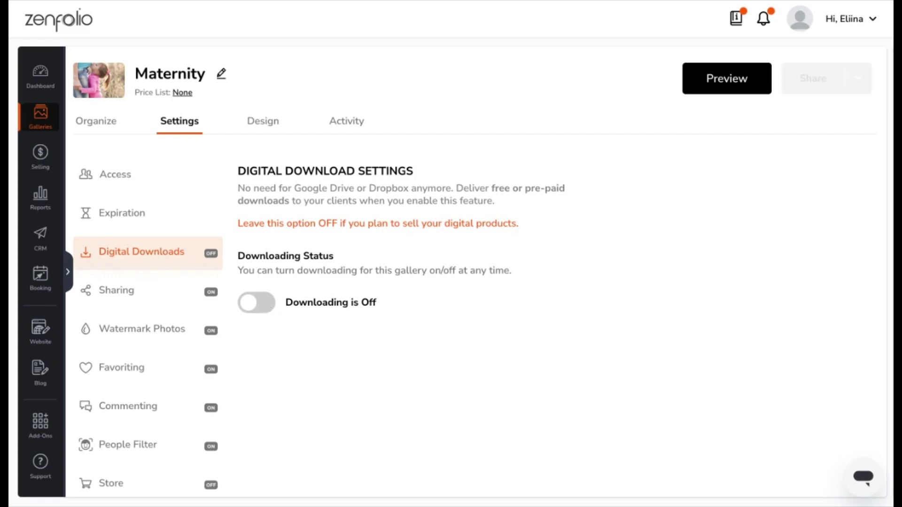
left_click(256, 303)
scroll(332, 302, "down", 2)
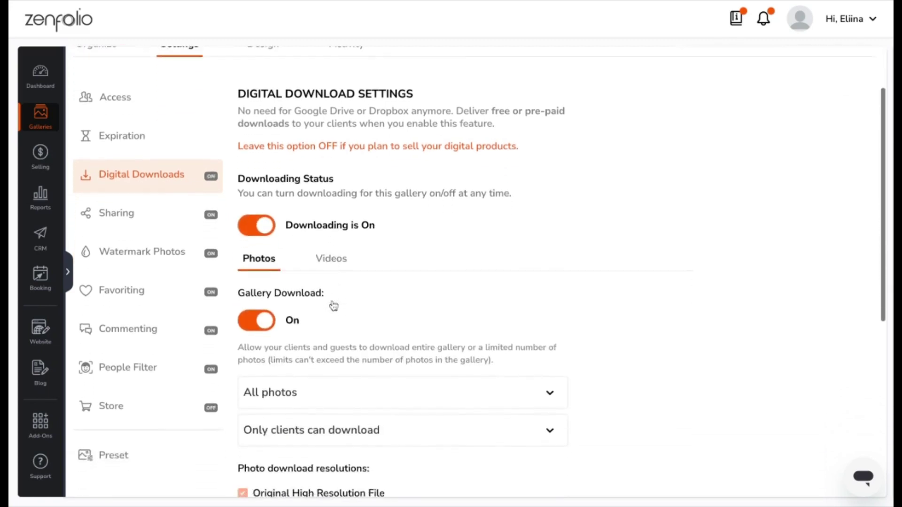
scroll(332, 304, "down", 2)
scroll(332, 304, "down", 1)
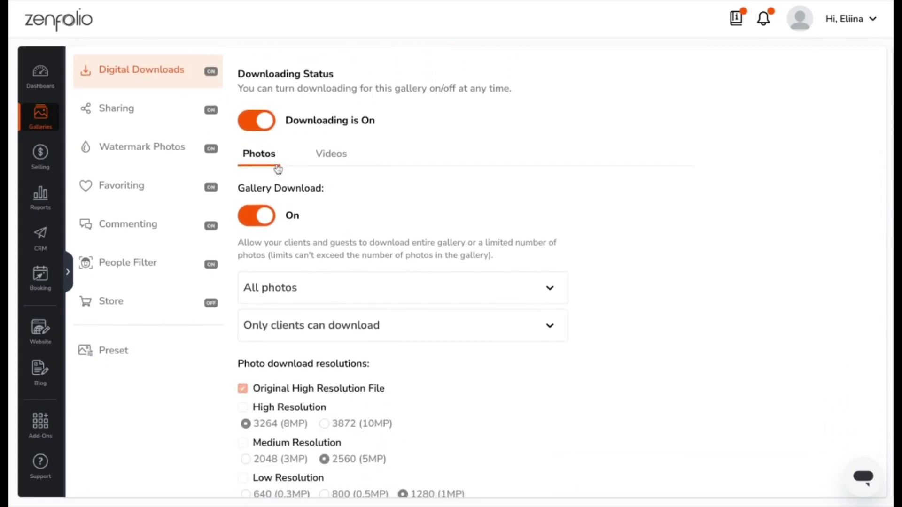
left_click(322, 170)
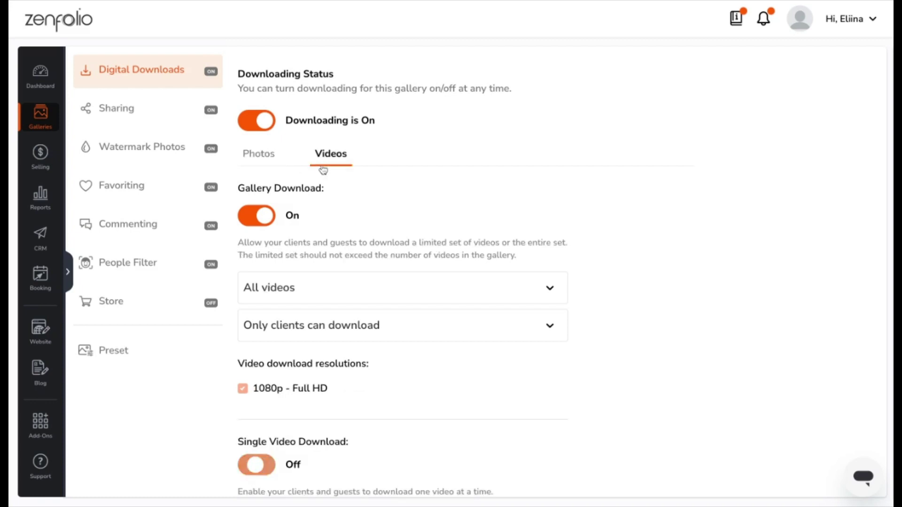
left_click(262, 162)
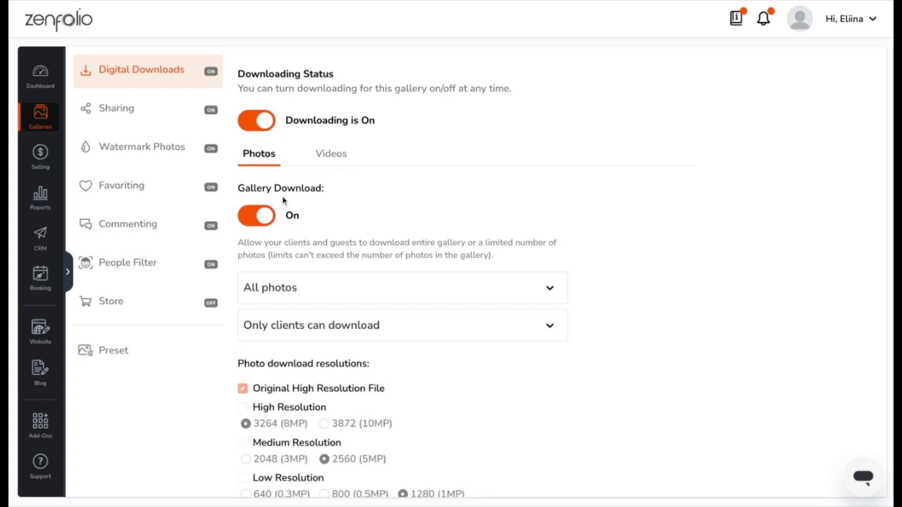
scroll(285, 201, "down", 1)
scroll(288, 211, "down", 1)
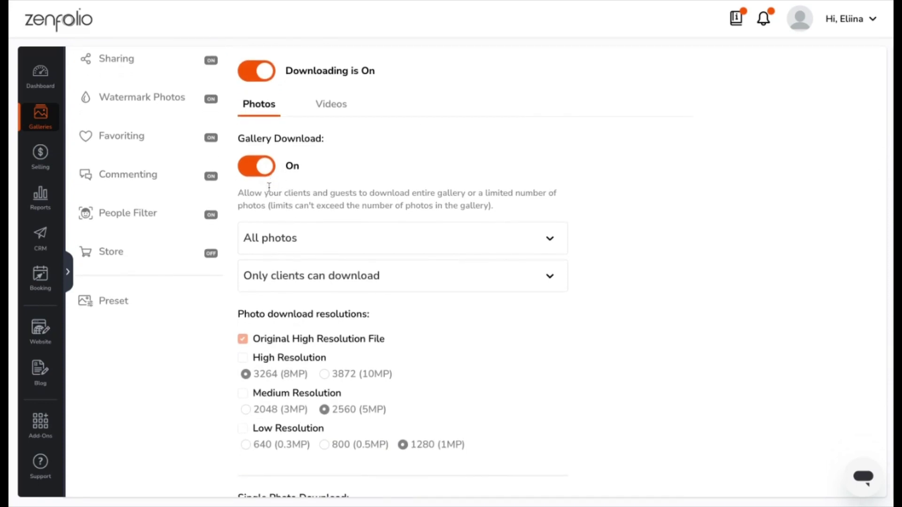
Limit the photo gallery download to a specific amount and clear the quantity field.
left_click(336, 243)
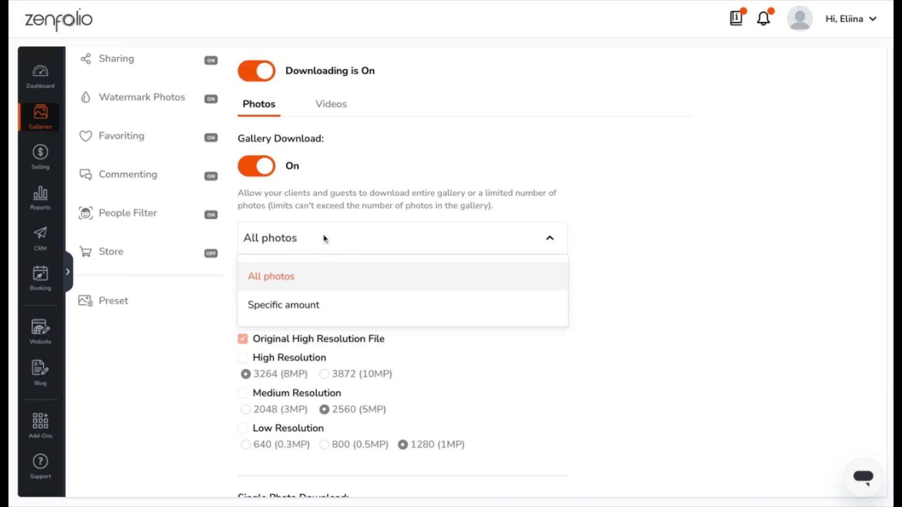
left_click(314, 304)
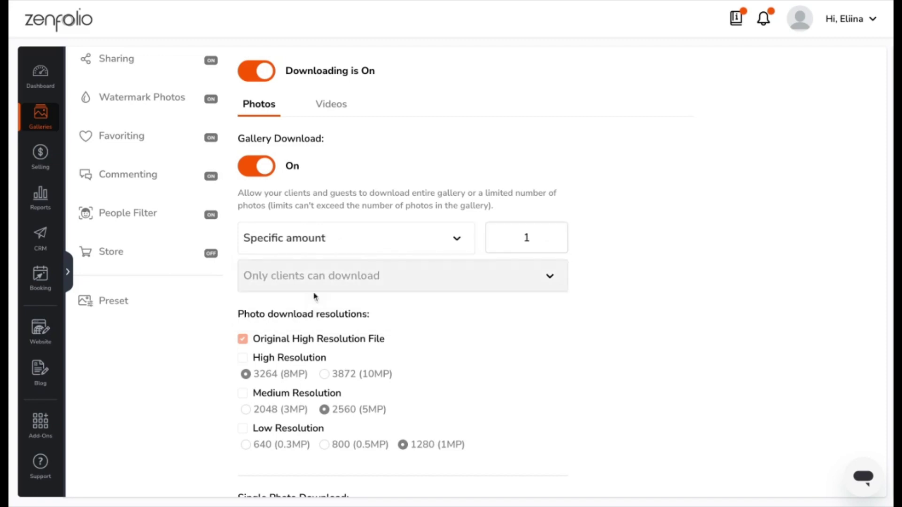
left_click(527, 234)
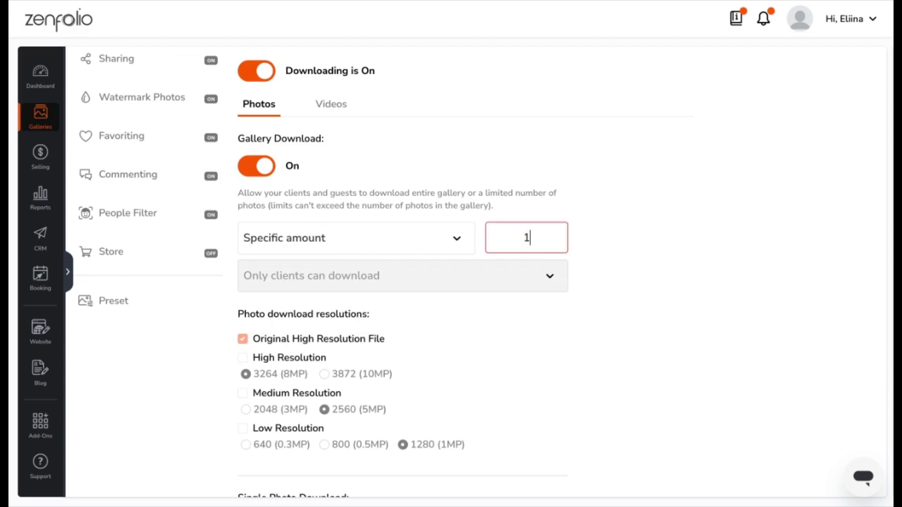
key("BackSpace")
type("6")
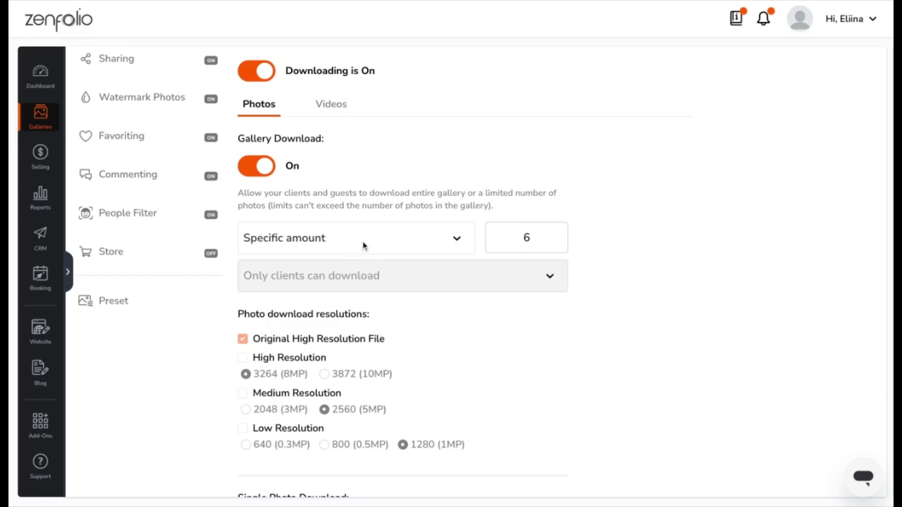
Set the gallery download back to All photos with Everyone can download.
left_click(451, 248)
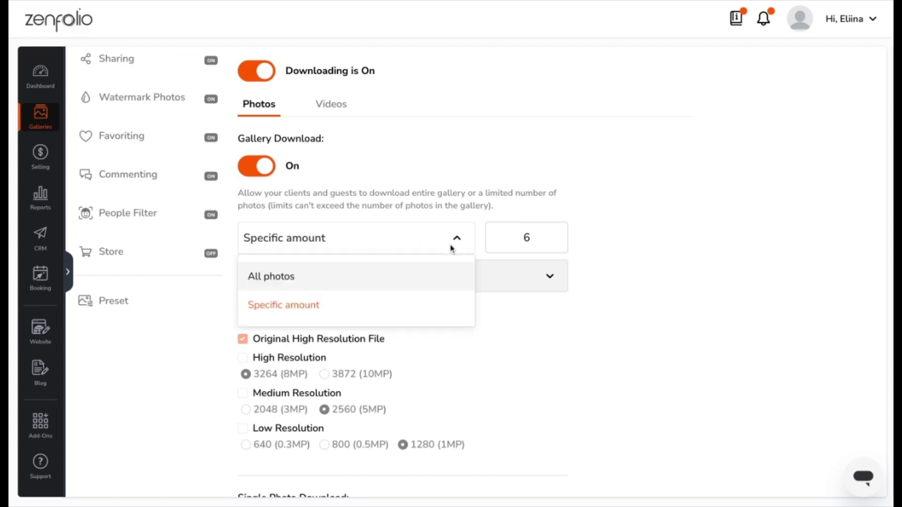
left_click(406, 288)
left_click(441, 280)
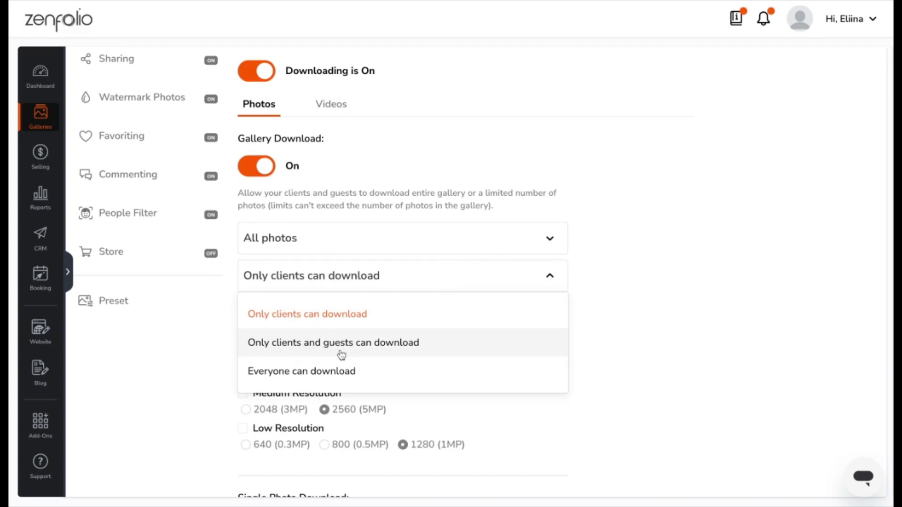
left_click(320, 372)
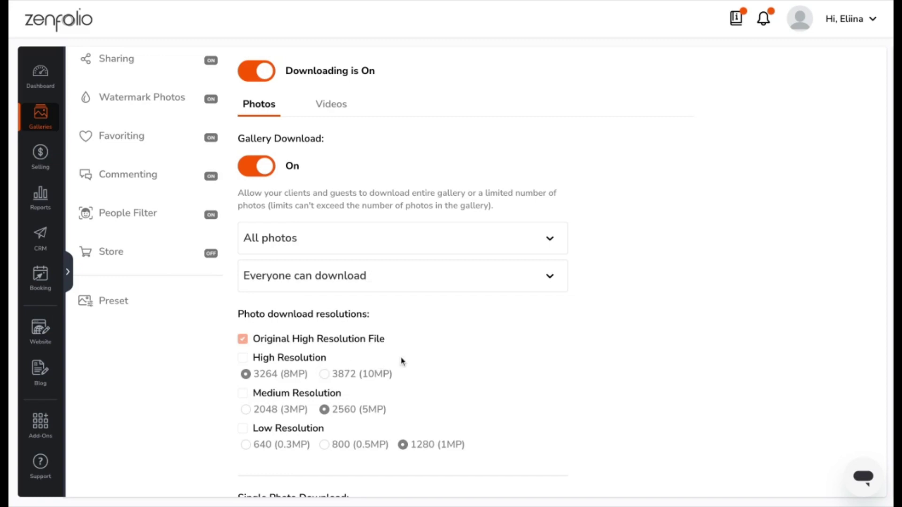
scroll(402, 363, "down", 1)
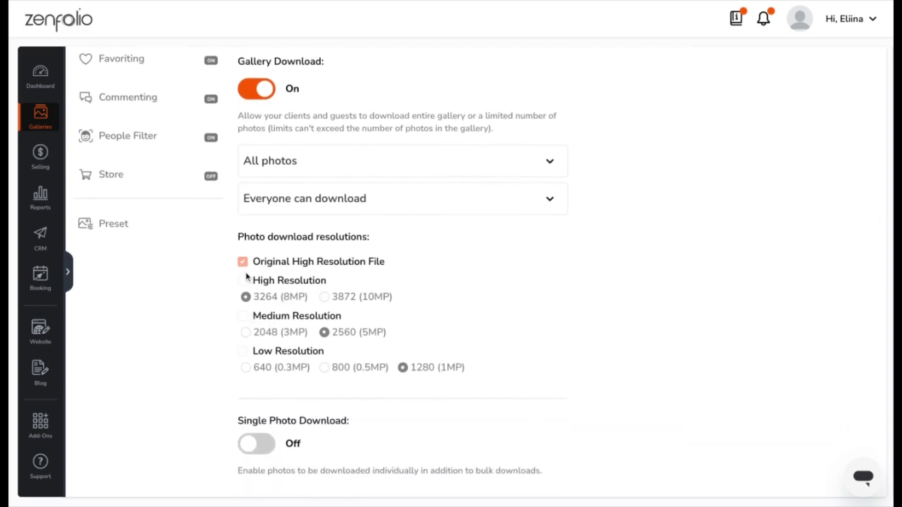
Offer only Medium and Low photo resolutions, unchecking high and original, and enable Single Photo Download.
left_click(244, 280)
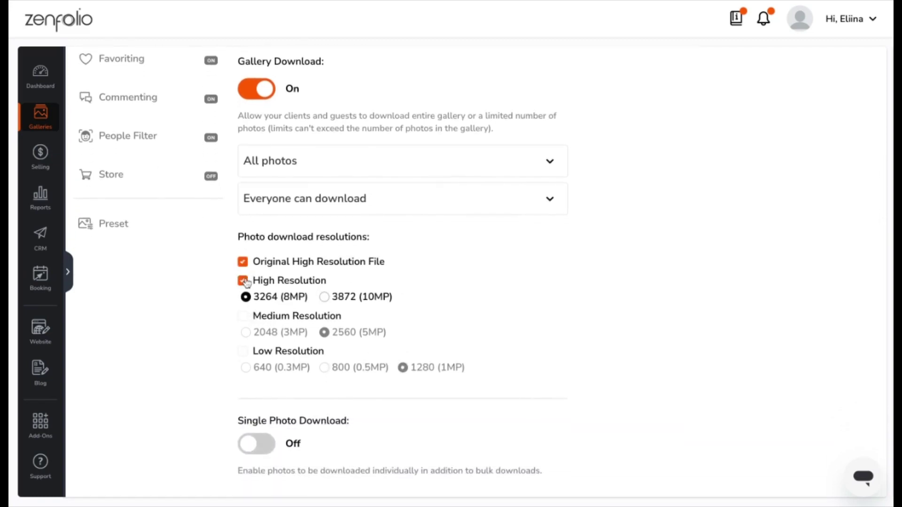
left_click(243, 318)
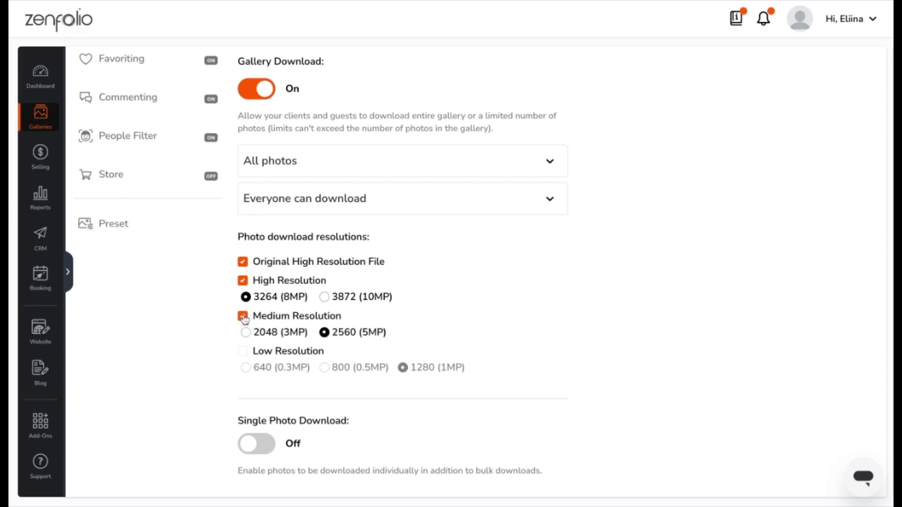
left_click(243, 351)
left_click(244, 281)
left_click(243, 262)
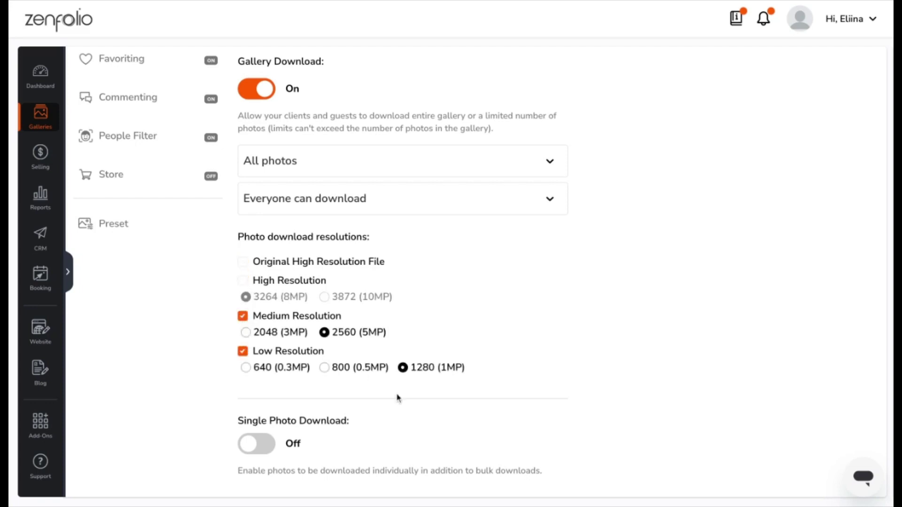
left_click(268, 441)
scroll(339, 431, "down", 1)
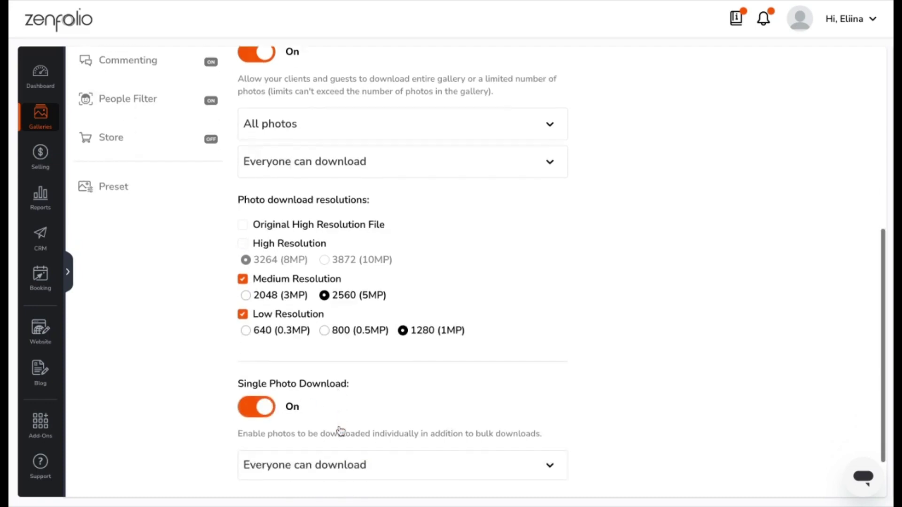
scroll(340, 432, "down", 2)
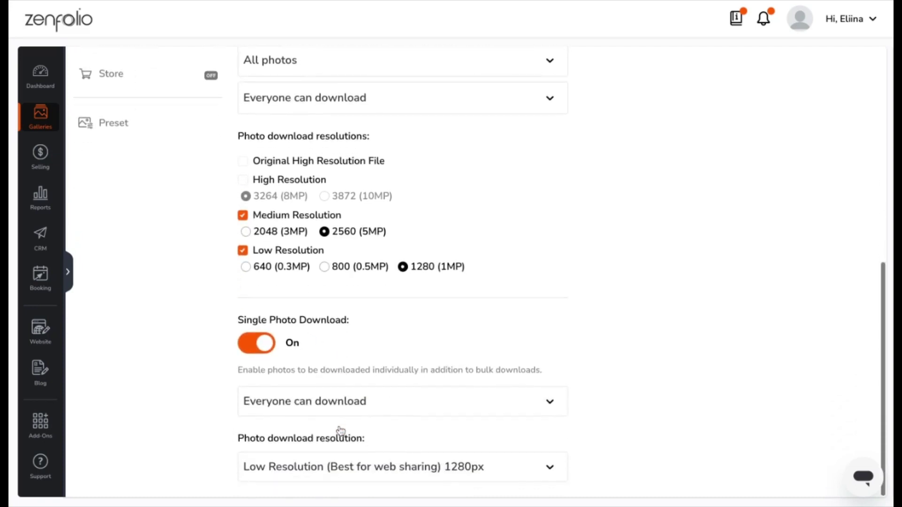
Let everyone download single photos at Low Resolution (Best for web sharing) 800px.
left_click(470, 405)
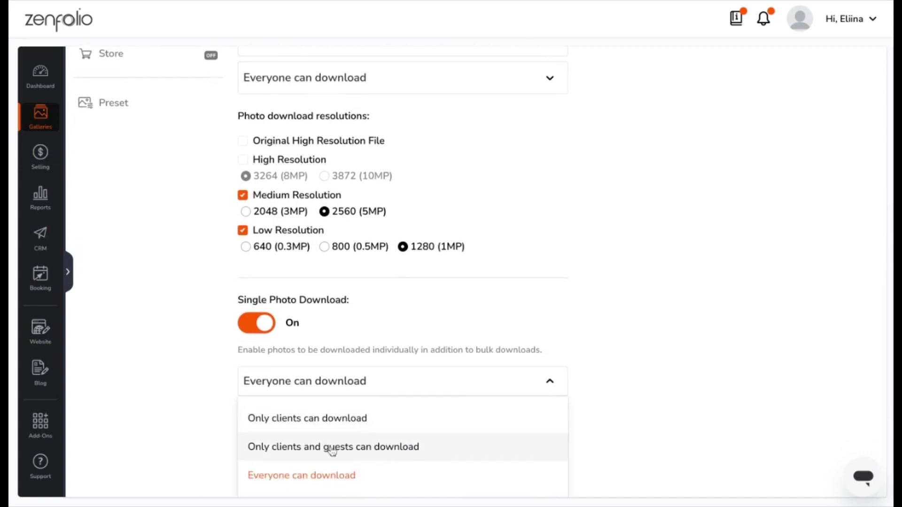
left_click(343, 479)
left_click(414, 471)
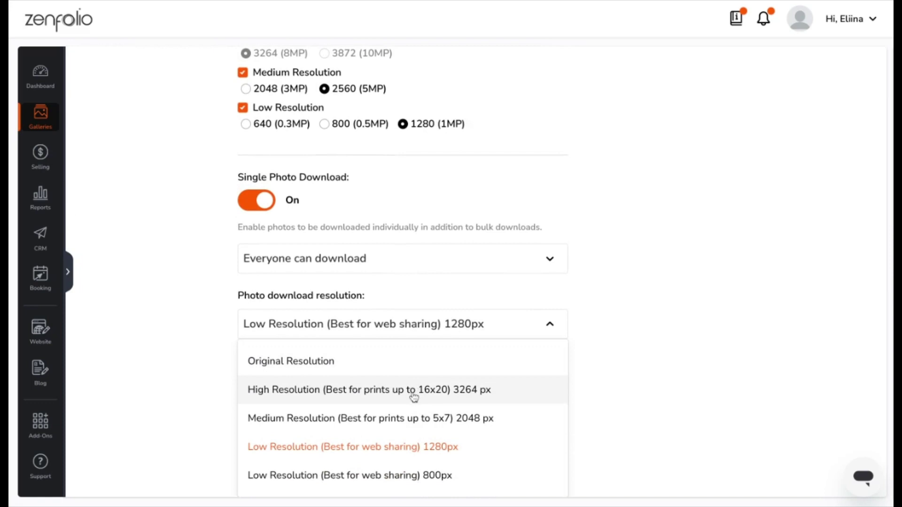
left_click(378, 375)
left_click(374, 467)
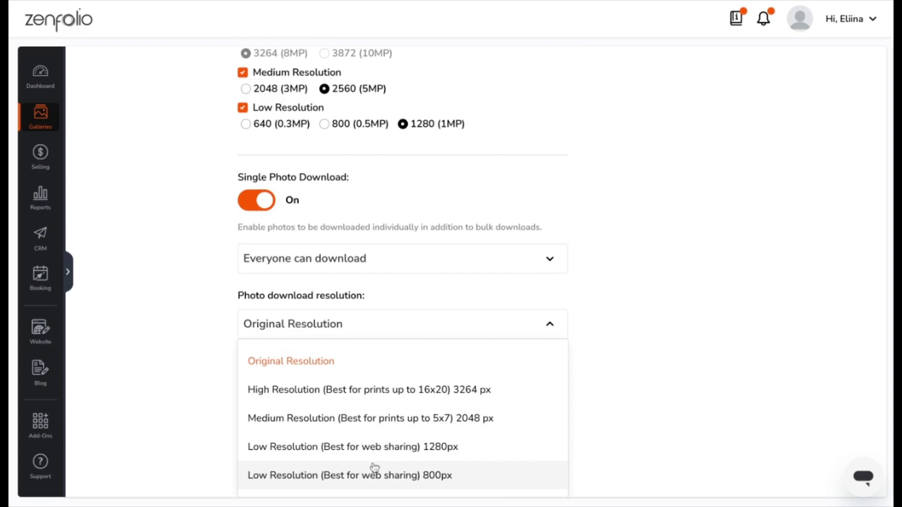
left_click(368, 477)
scroll(352, 352, "up", 1)
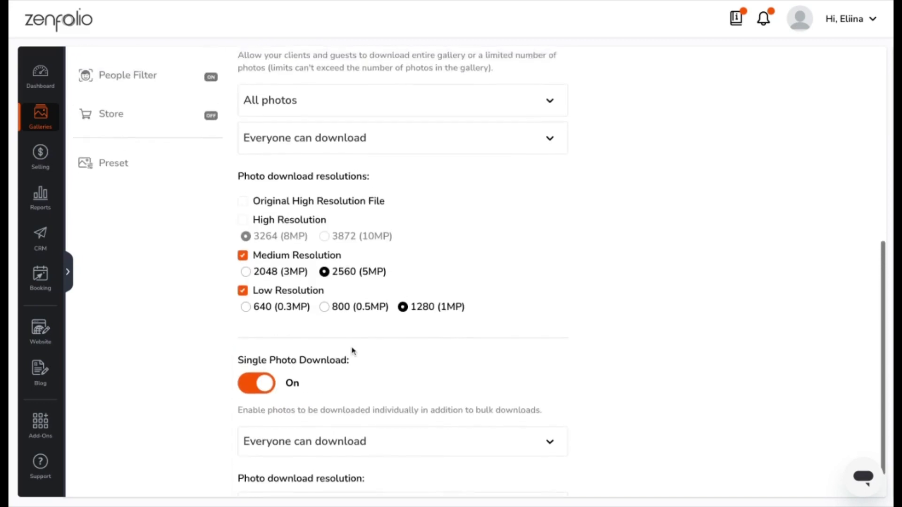
scroll(352, 352, "up", 2)
scroll(353, 350, "up", 1)
scroll(352, 350, "up", 1)
scroll(352, 351, "up", 1)
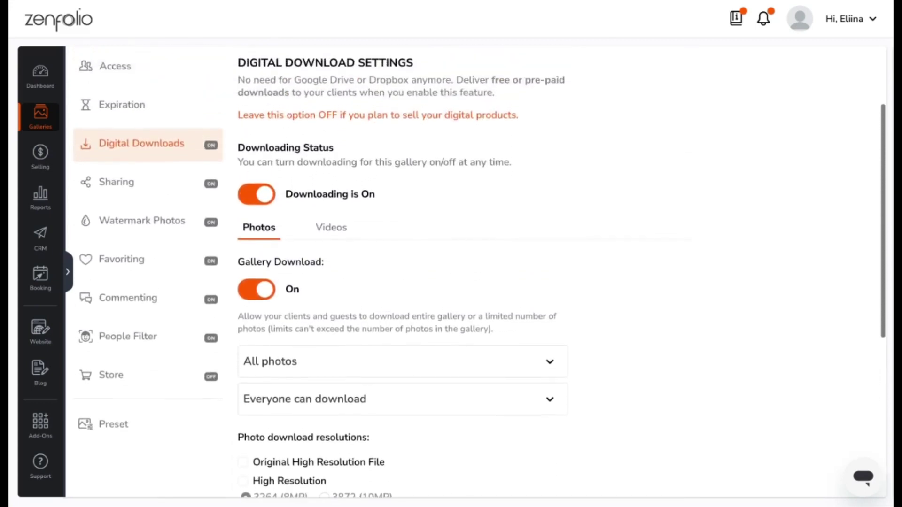
scroll(353, 351, "up", 1)
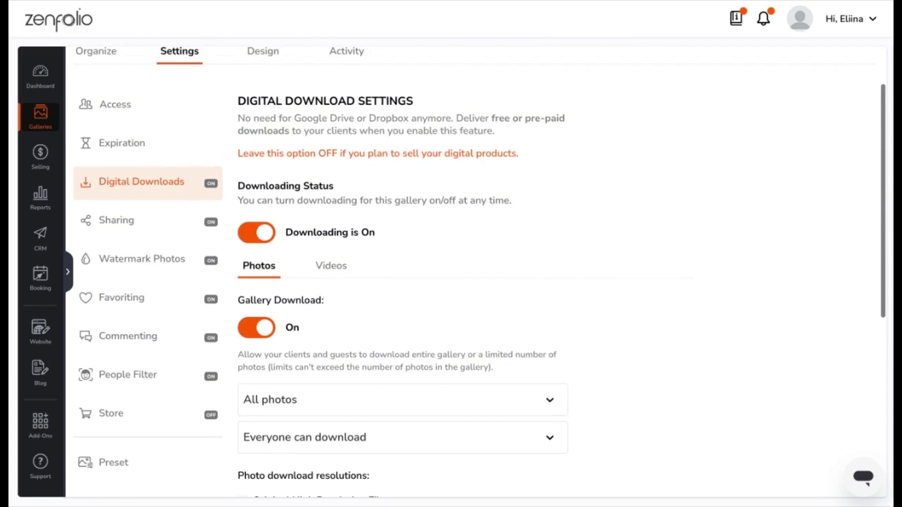
On Videos, toggle Gallery Download off and on, and enable Single Video Download for everyone.
left_click(331, 273)
scroll(335, 327, "down", 1)
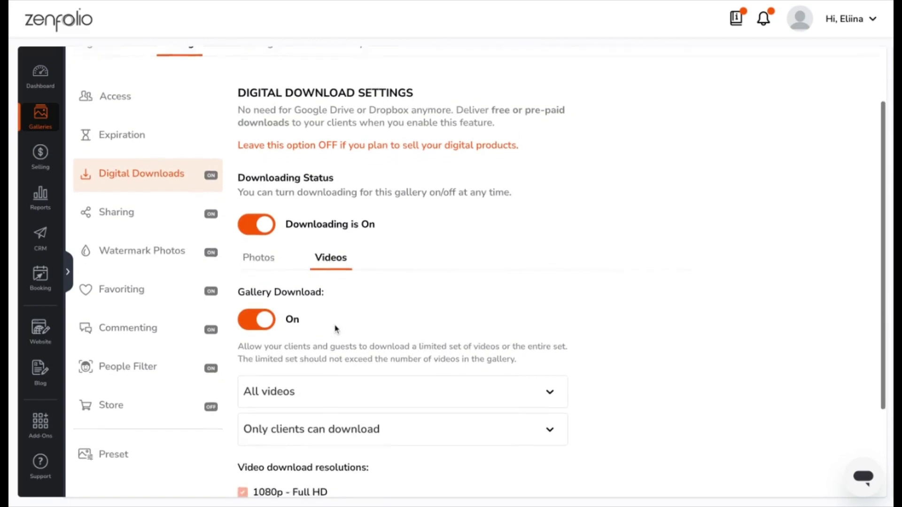
scroll(336, 329, "down", 1)
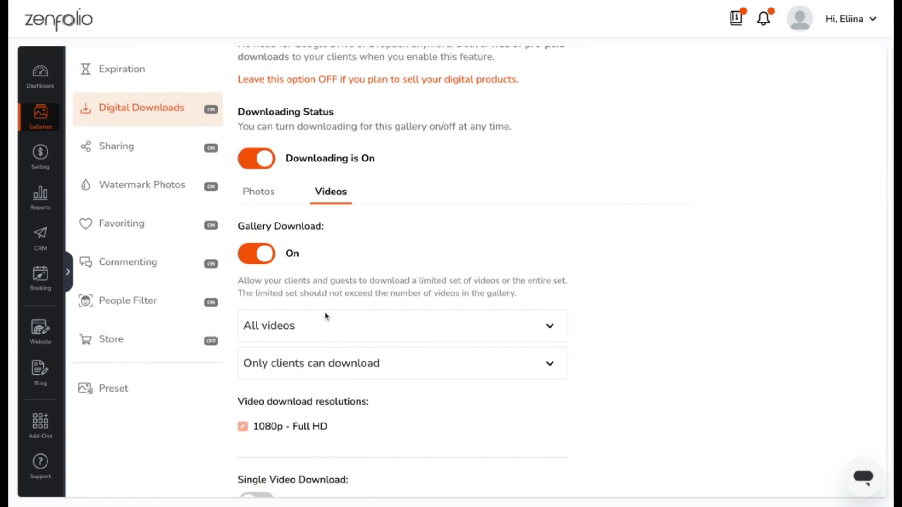
left_click(262, 260)
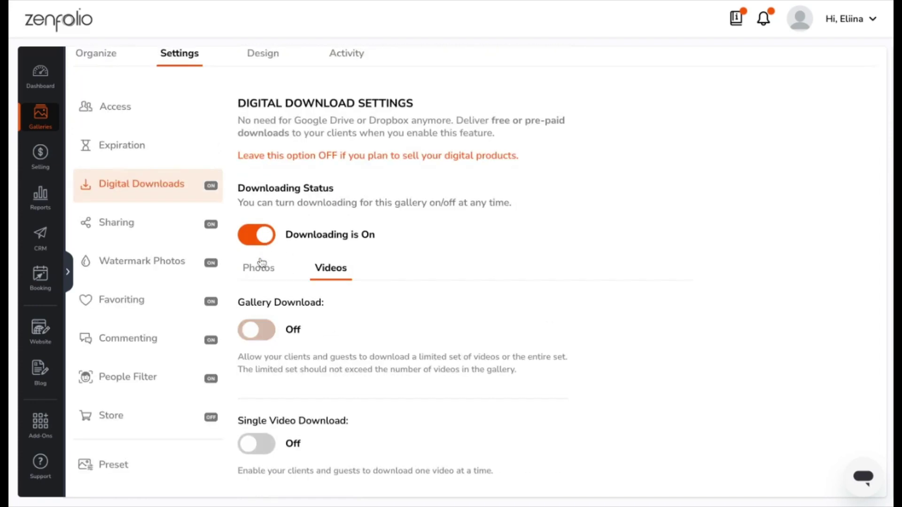
left_click(259, 330)
scroll(292, 338, "down", 2)
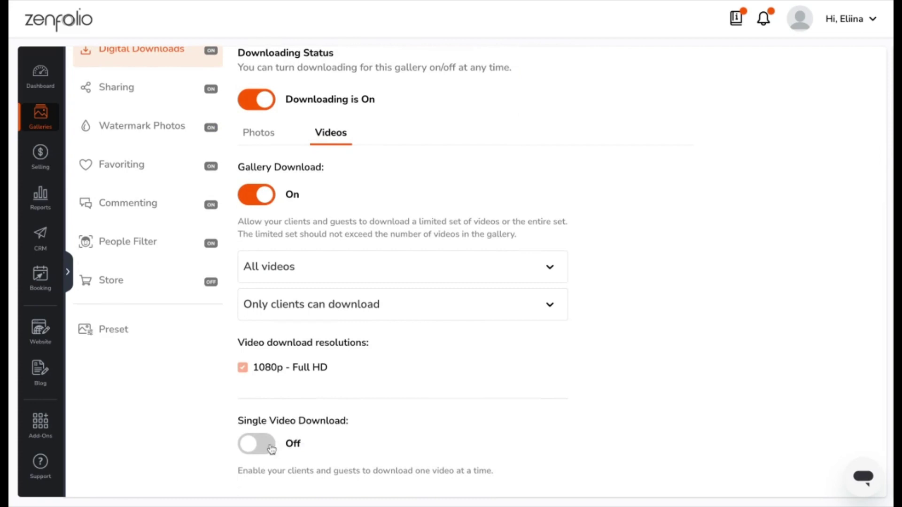
left_click(272, 447)
scroll(350, 435, "down", 2)
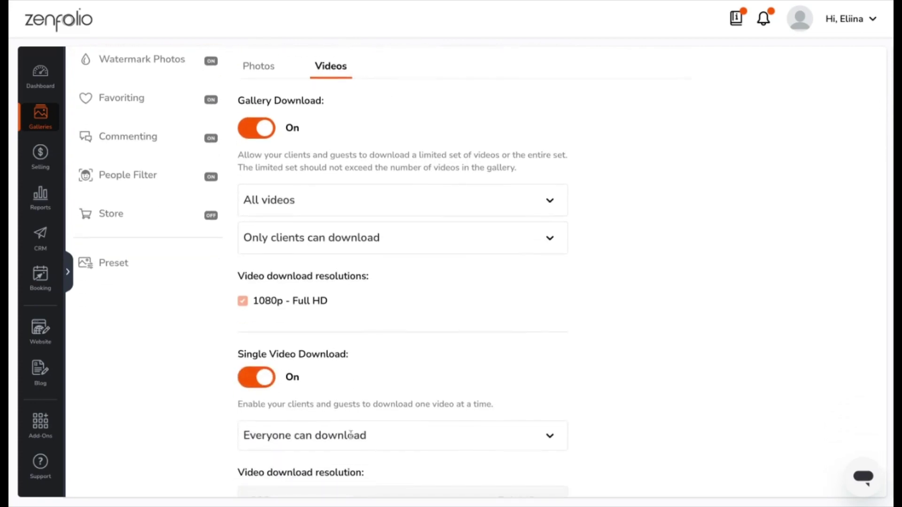
scroll(350, 435, "down", 1)
left_click(344, 403)
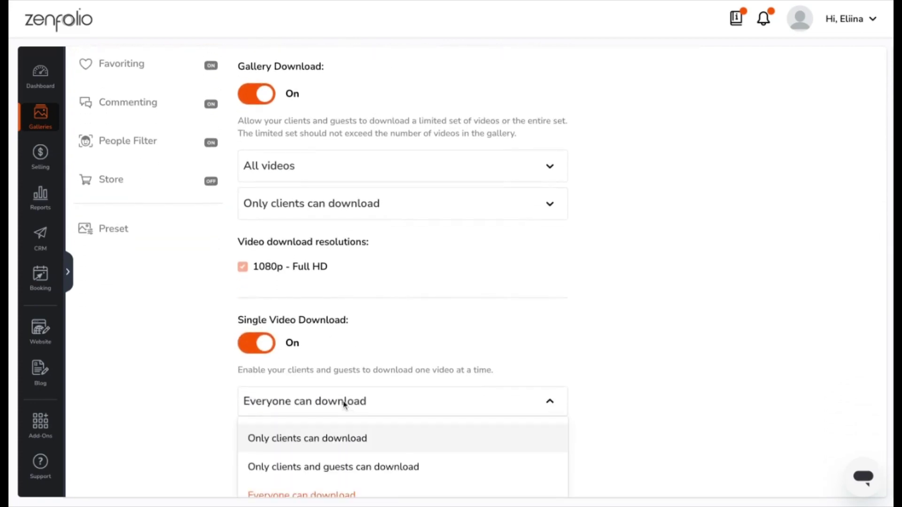
scroll(339, 433, "down", 1)
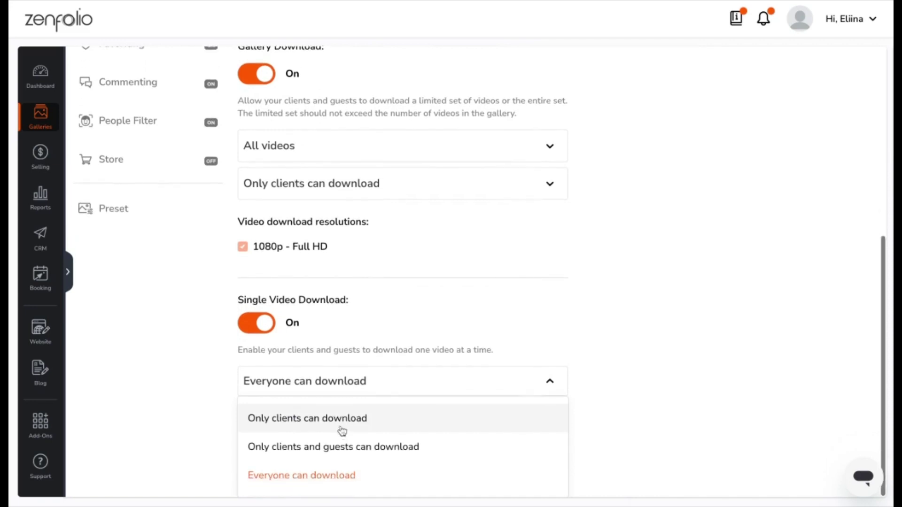
left_click(346, 382)
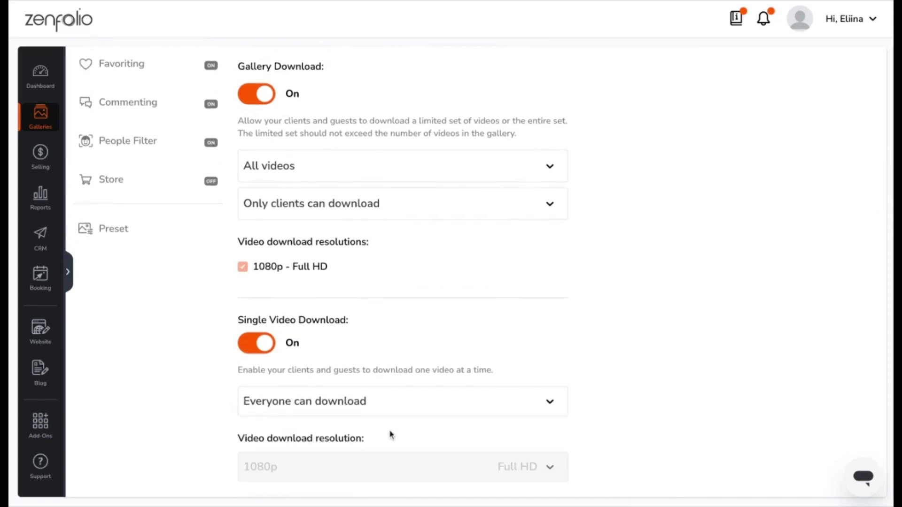
scroll(391, 435, "up", 2)
scroll(391, 435, "up", 3)
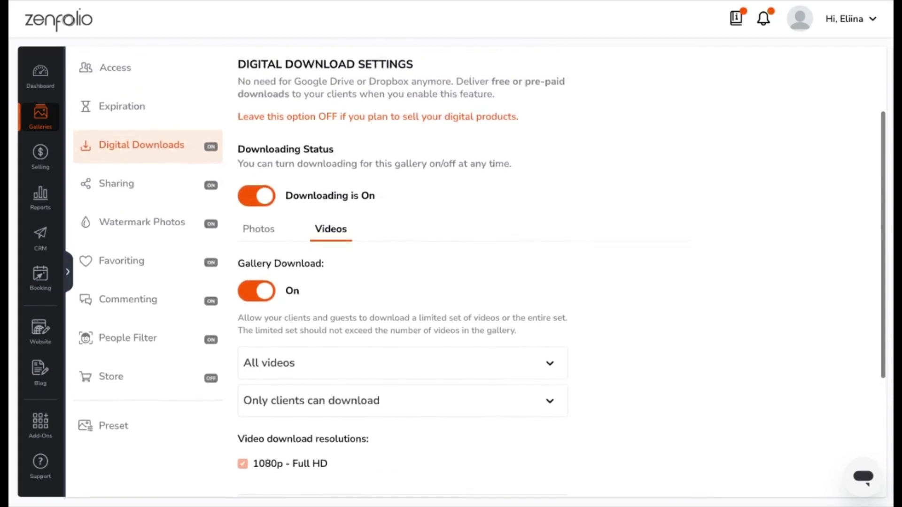
scroll(452, 282, "up", 2)
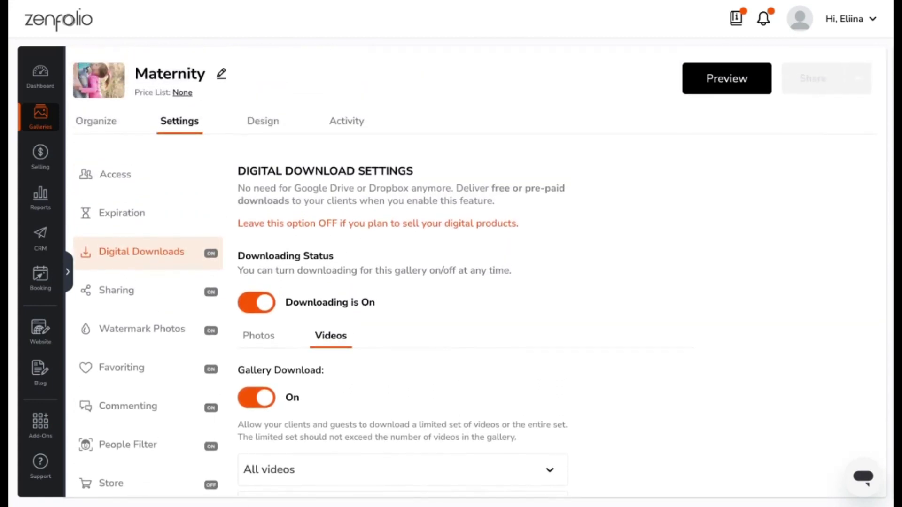